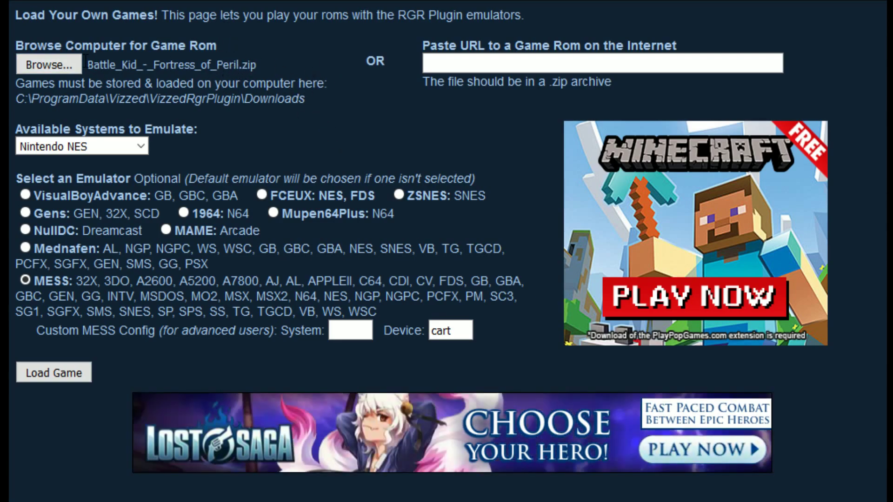
- Open the Browse... file picker for Browse Computer for Game Rom, showing the Downloads folder
{"action": "left_click", "coordinate": [49, 69]}
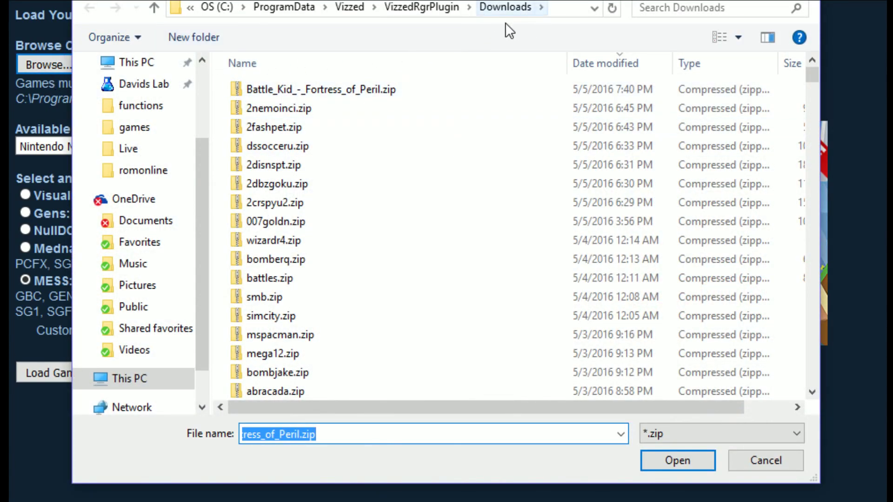
- Choose Battle_Kid_-_Fortress_of_Peril.zip from the VizzedRgrPlugin Downloads folder as the NES ROM
{"action": "left_click", "coordinate": [567, 12]}
{"action": "left_click", "coordinate": [485, 13]}
{"action": "left_click_drag", "start_coordinate": [484, 13], "coordinate": [453, 19]}
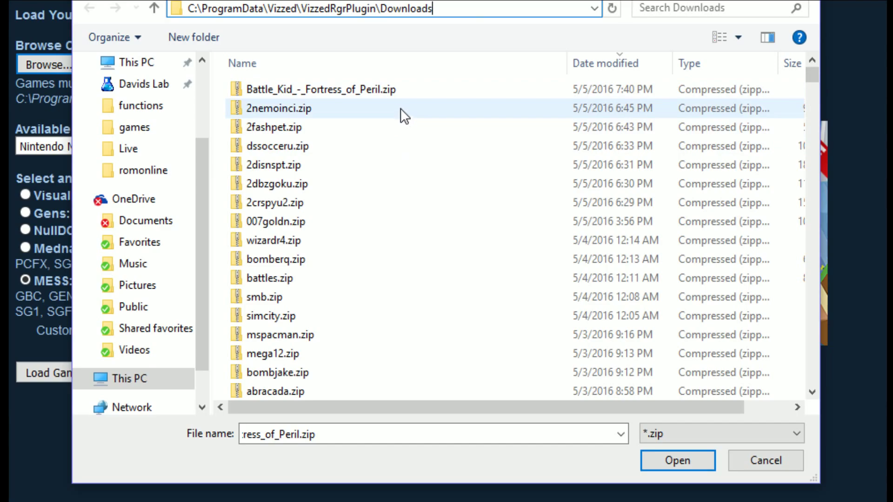
{"action": "left_click", "coordinate": [368, 96]}
{"action": "double_click", "coordinate": [367, 98]}
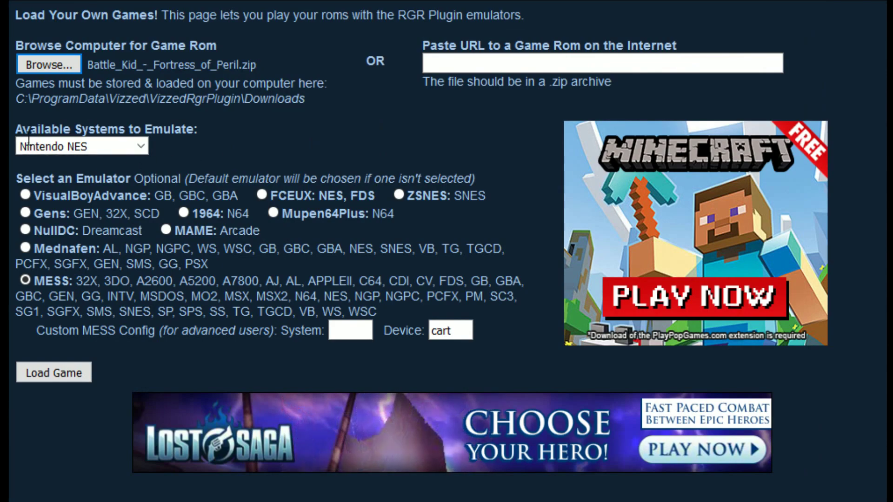
{"action": "left_click", "coordinate": [139, 147]}
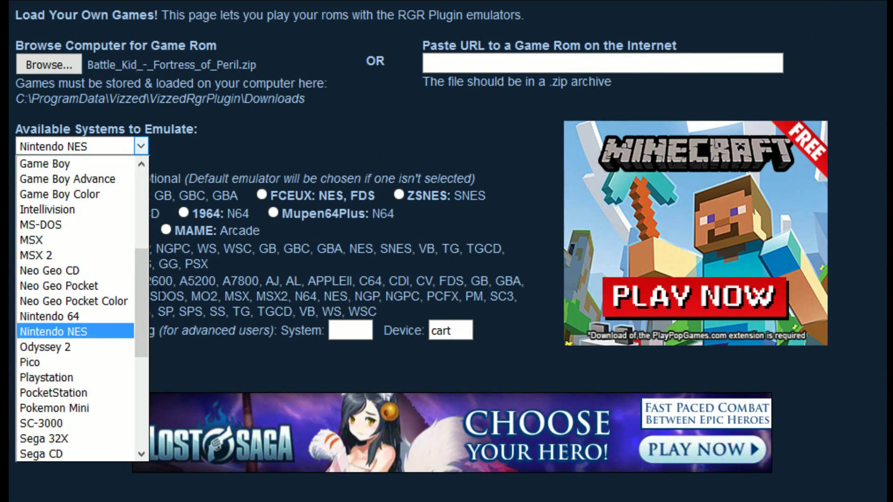
{"action": "mouse_move", "coordinate": [147, 295]}
{"action": "left_mouse_down"}
{"action": "mouse_move", "coordinate": [144, 169]}
{"action": "mouse_move", "coordinate": [144, 292]}
{"action": "left_mouse_up"}
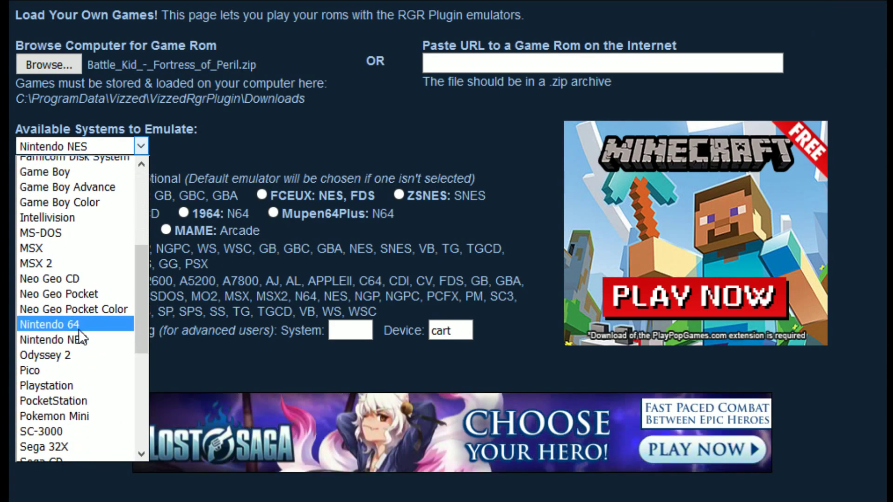
{"action": "left_click", "coordinate": [83, 342]}
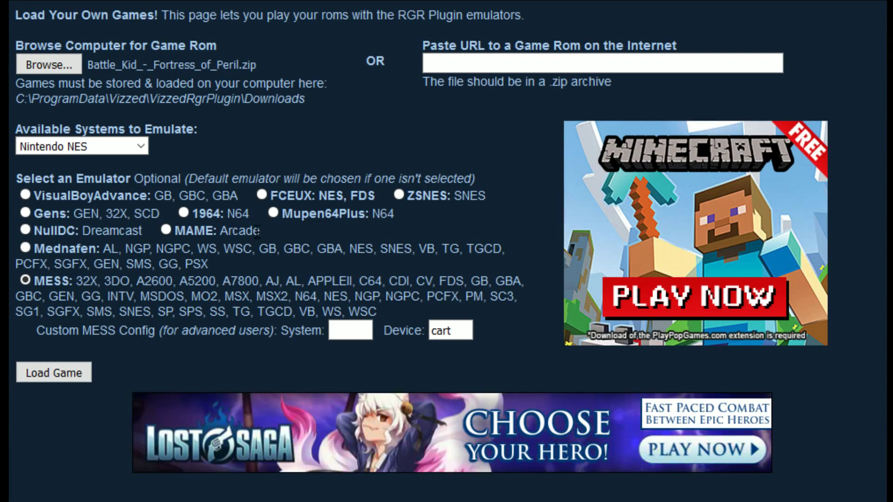
- Load Battle Kid under FCEUX, watch the intro, then go Back to Load Your Own Games
{"action": "left_click", "coordinate": [263, 196]}
{"action": "left_click", "coordinate": [57, 374]}
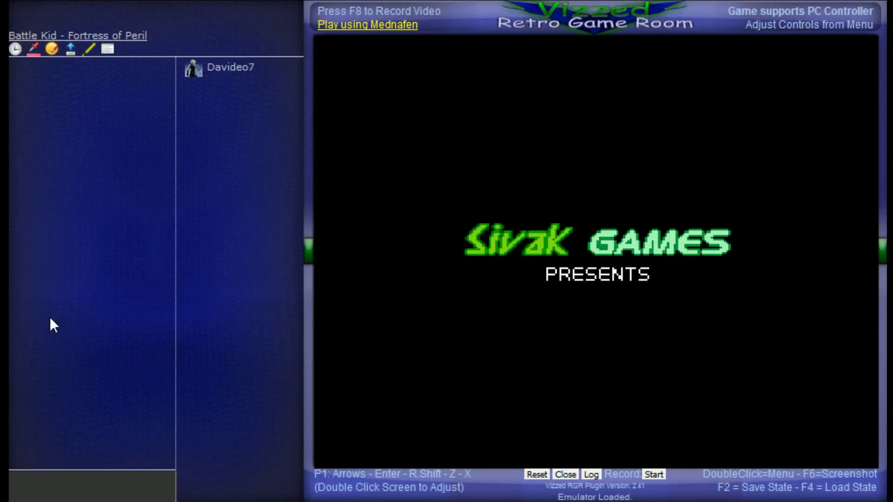
{"action": "left_click_drag", "start_coordinate": [160, 44], "coordinate": [16, 52]}
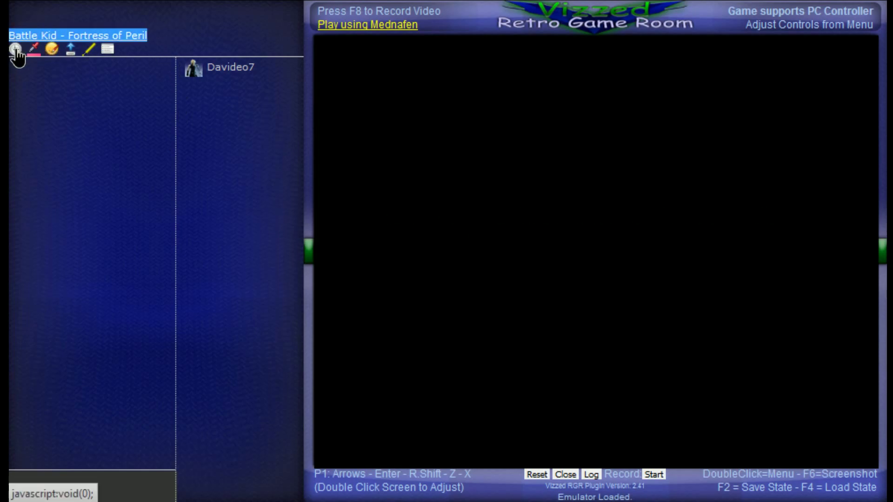
{"action": "left_click", "coordinate": [117, 177]}
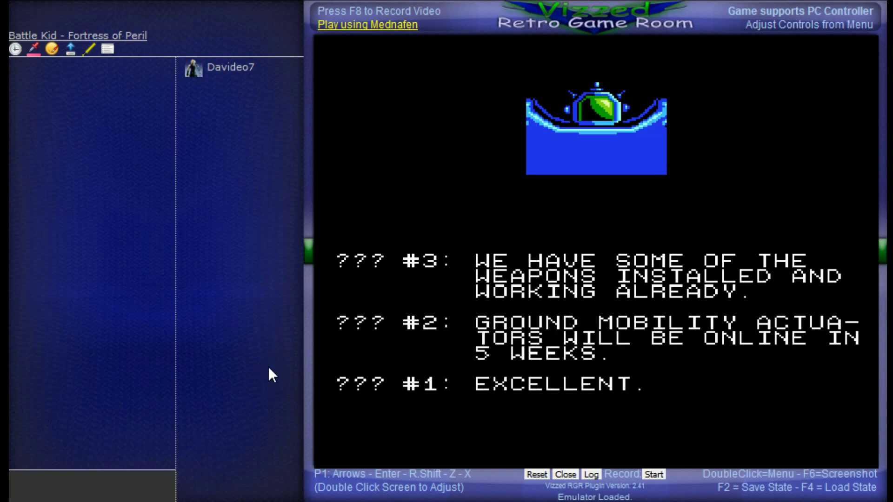
{"action": "right_click", "coordinate": [198, 135]}
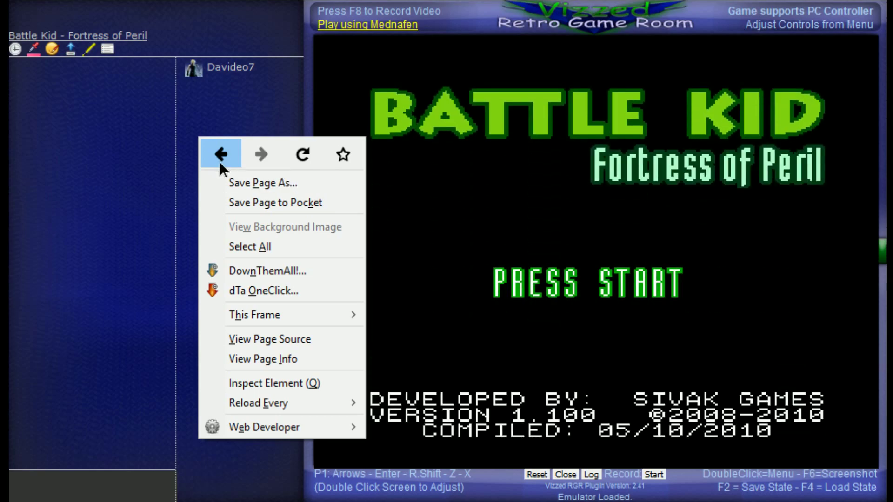
{"action": "left_click", "coordinate": [219, 161]}
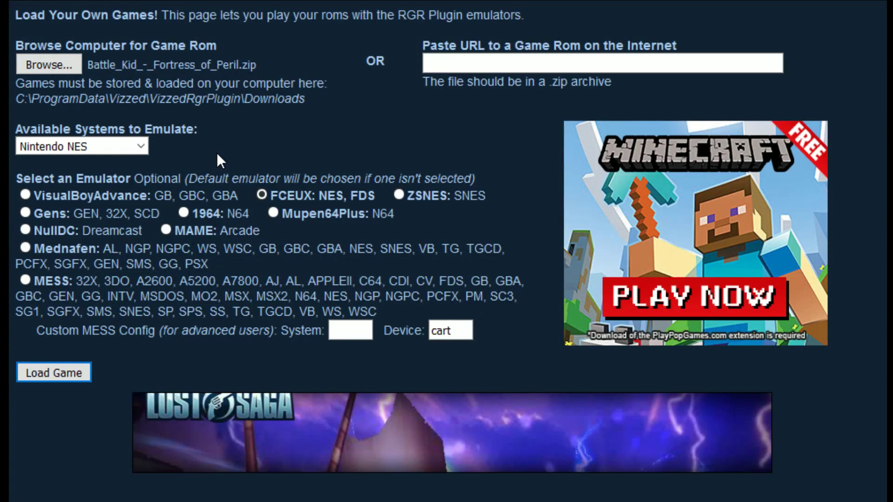
- Paste the Battle Kid nes.rom.online address into Paste URL and load it under Mednafen
{"action": "left_click", "coordinate": [455, 70]}
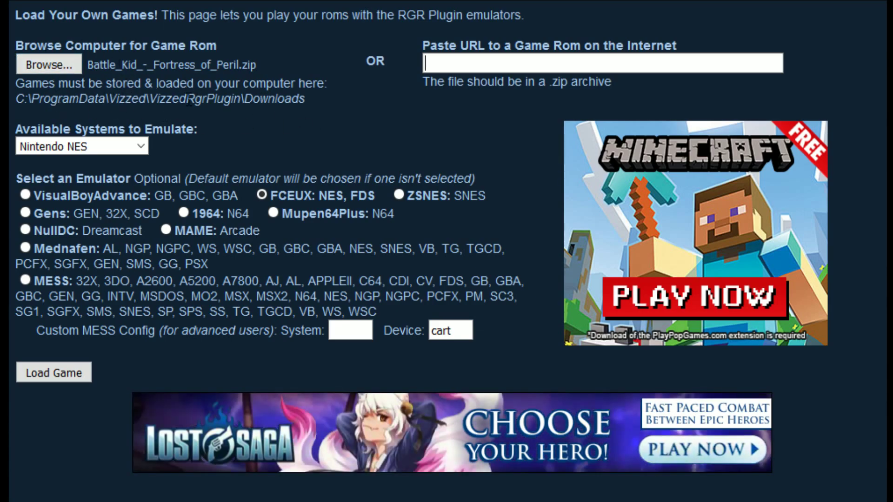
{"action": "key", "text": "Down"}
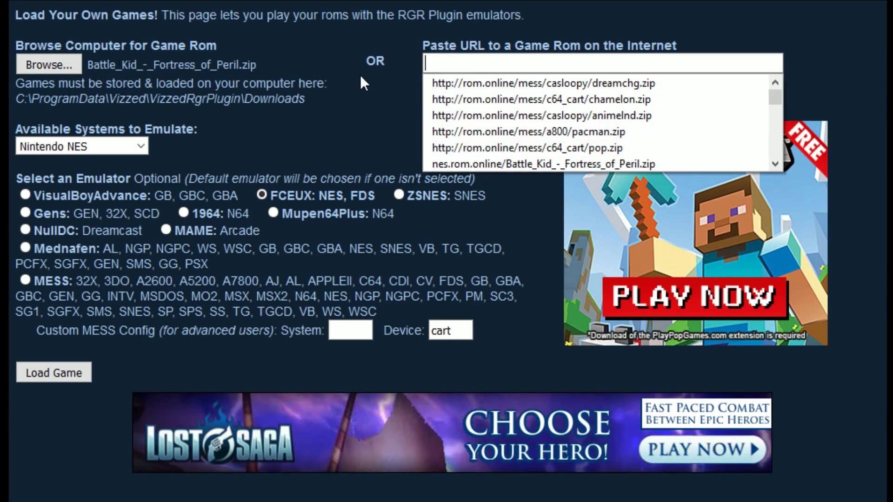
{"action": "type", "text": "nes.rom.online/Battle_Kid_-_Fortress_of_Peril.zip"}
{"action": "left_click", "coordinate": [370, 104]}
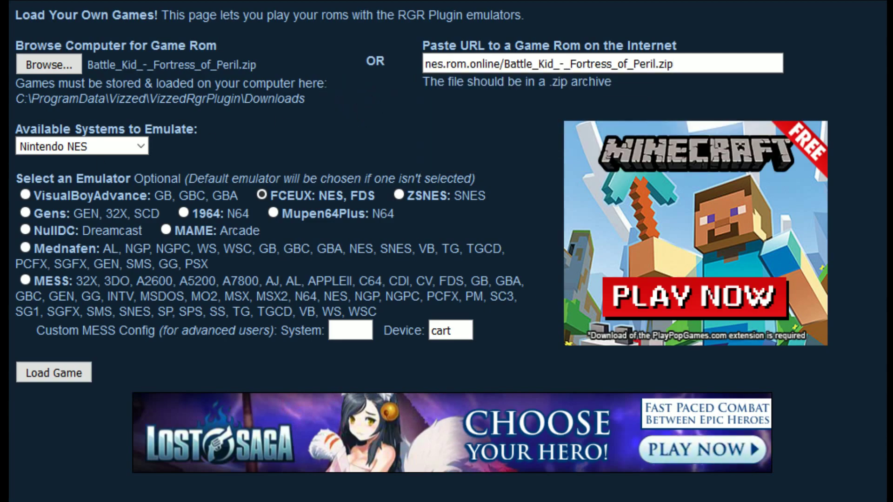
{"action": "left_click", "coordinate": [27, 256]}
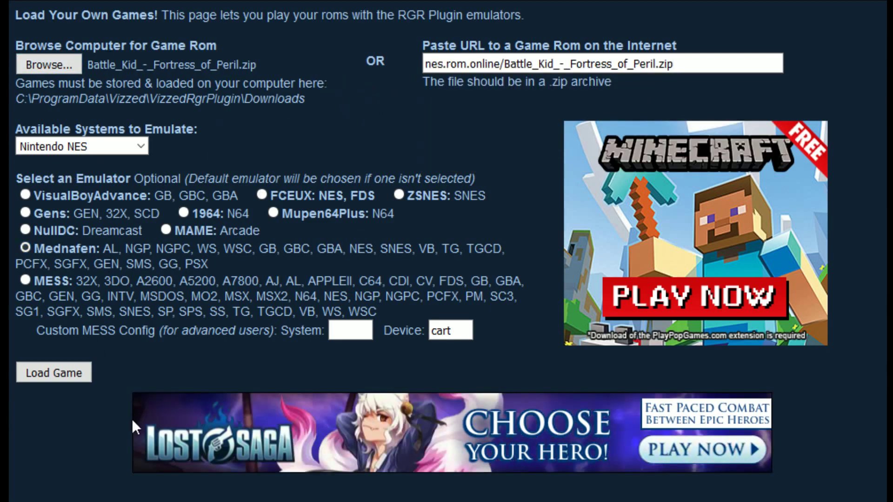
{"action": "left_click", "coordinate": [69, 378]}
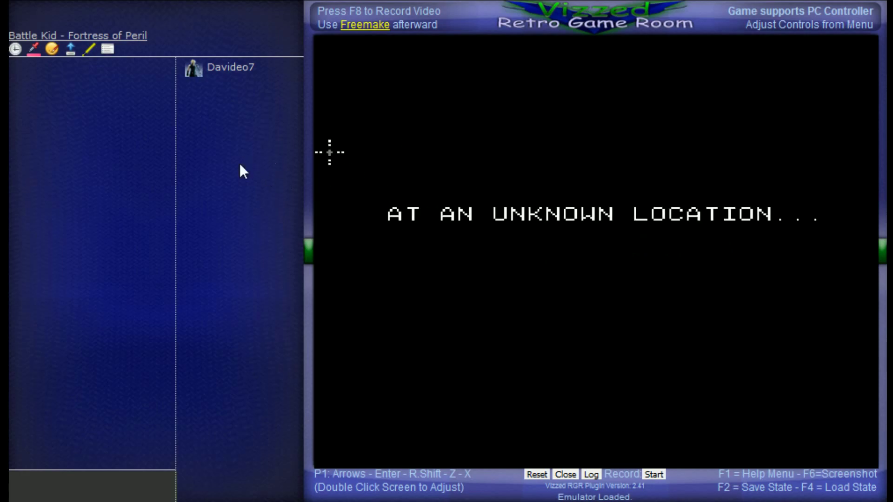
- Use the browser's Back command to leave the Mednafen game for Load Your Own Games
{"action": "right_click", "coordinate": [228, 152]}
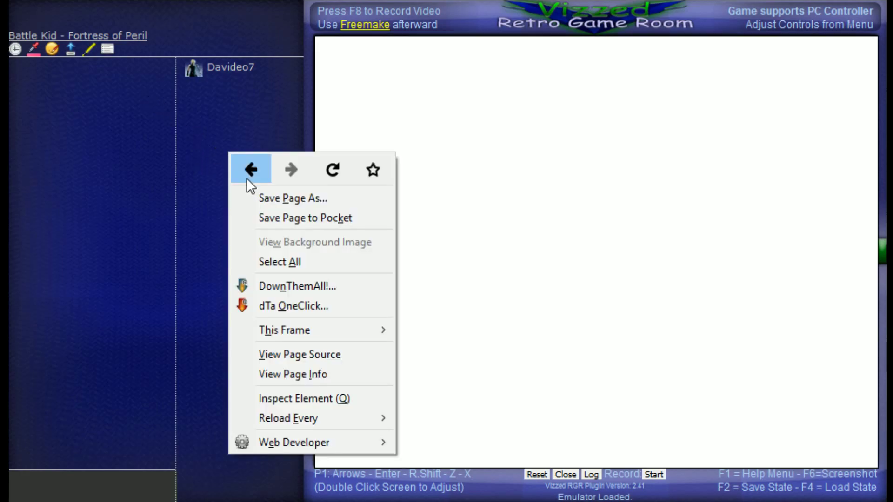
{"action": "key", "text": "Return"}
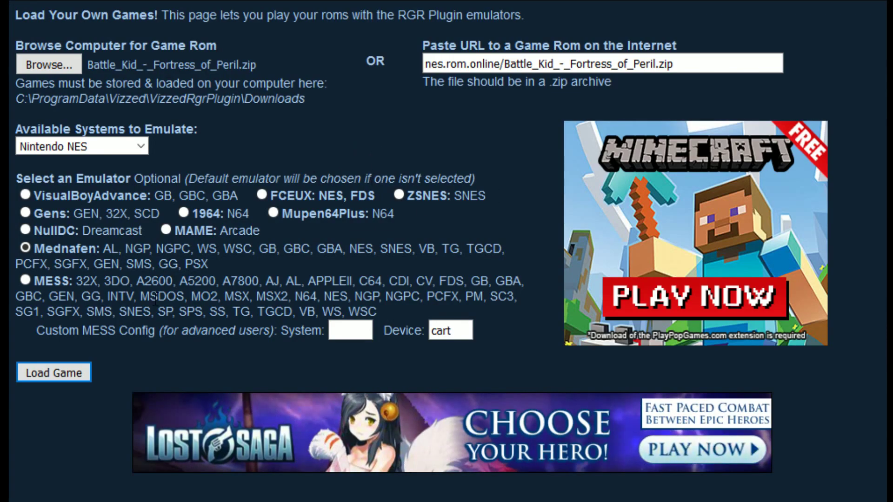
- Select MESS with custom system 'nes' and device cart, and load Battle Kid
{"action": "left_click", "coordinate": [28, 283]}
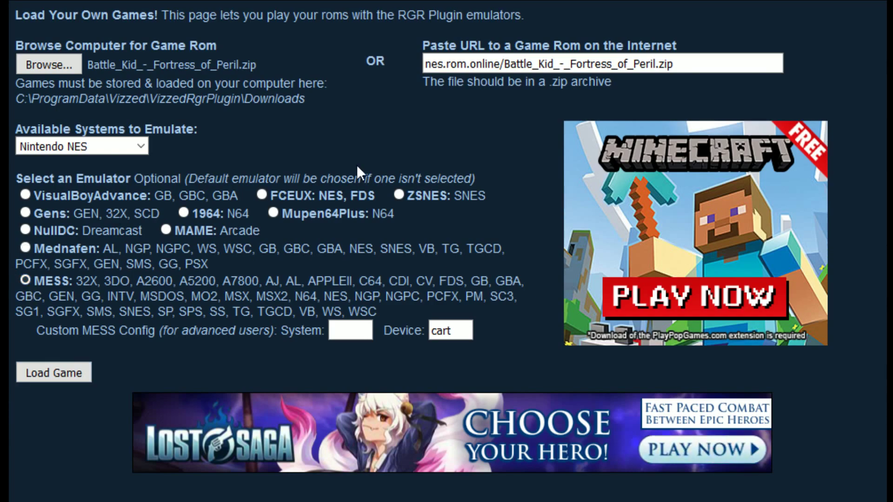
{"action": "left_click", "coordinate": [355, 335]}
{"action": "type", "text": "nes"}
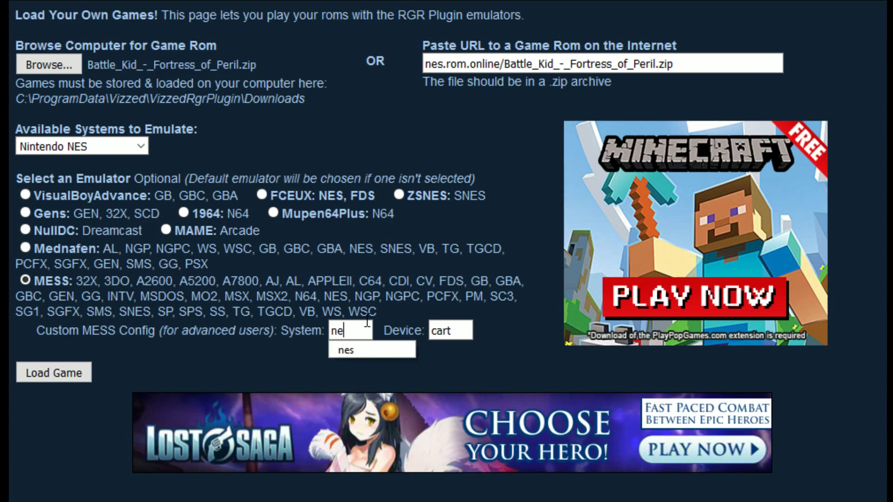
{"action": "key", "text": "Tab"}
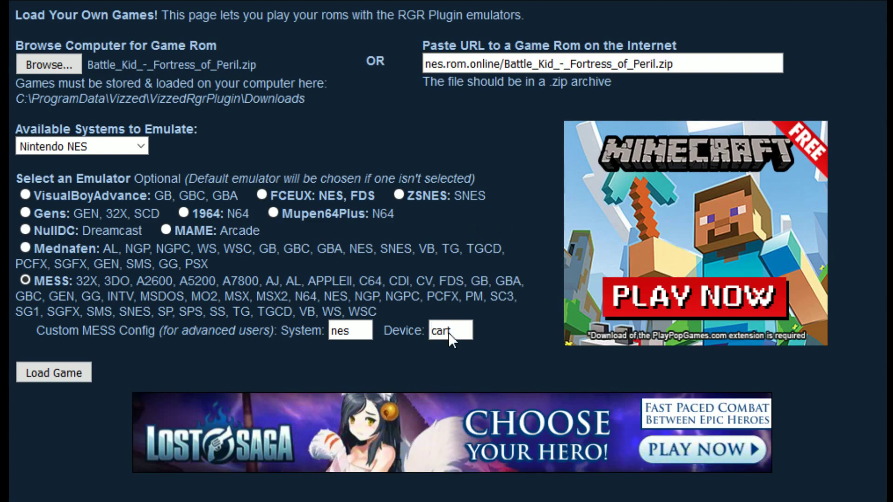
{"action": "left_click", "coordinate": [71, 375]}
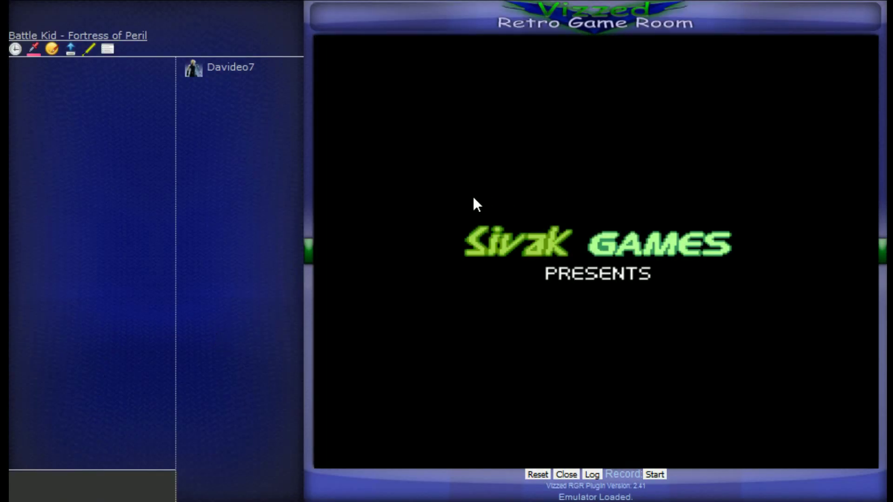
- View the MESS Input (general) > User Interface control mappings, then back out of them
{"action": "key", "text": "Tab"}
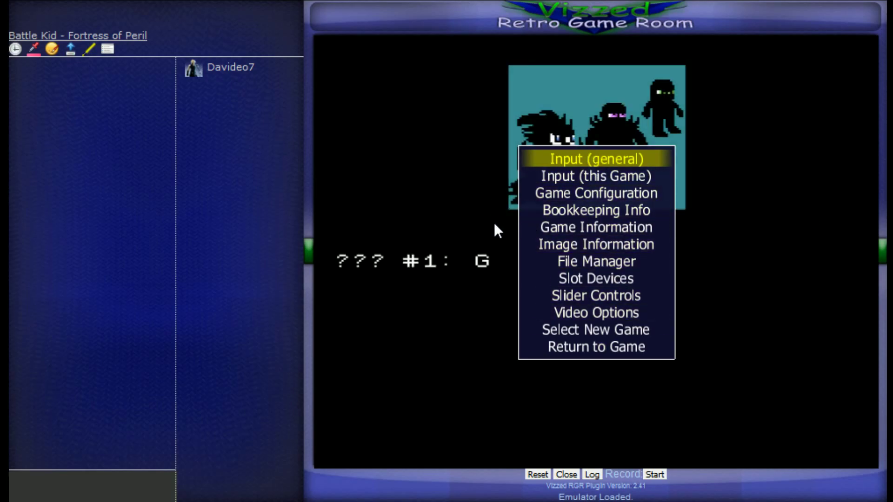
{"action": "left_click", "coordinate": [582, 167]}
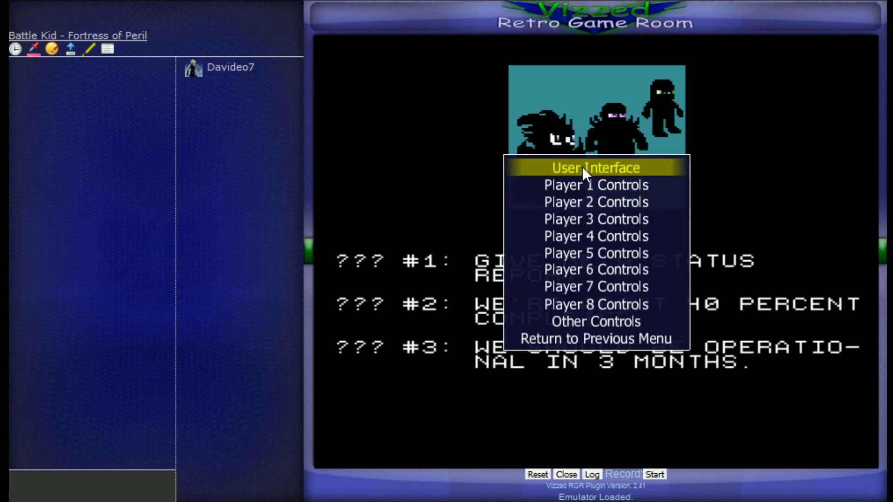
{"action": "key", "text": "Return"}
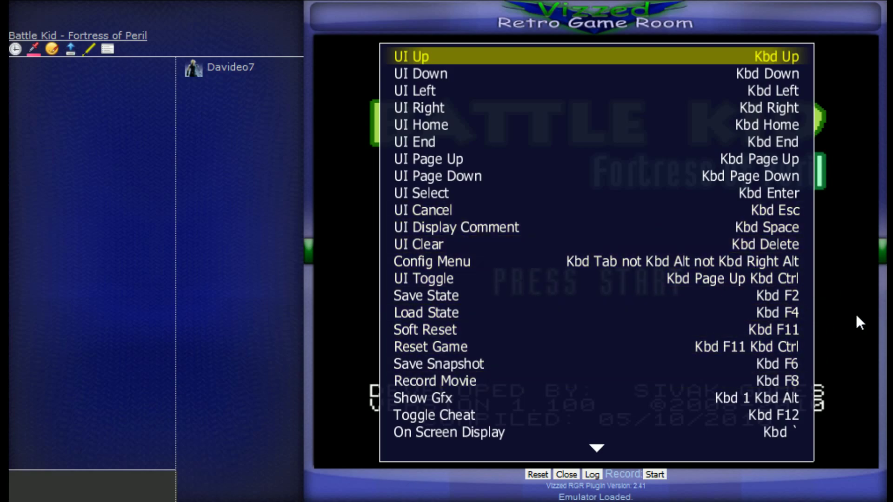
{"action": "key", "text": "Escape"}
{"action": "key", "text": "Escape"}
{"action": "key", "text": "Escape"}
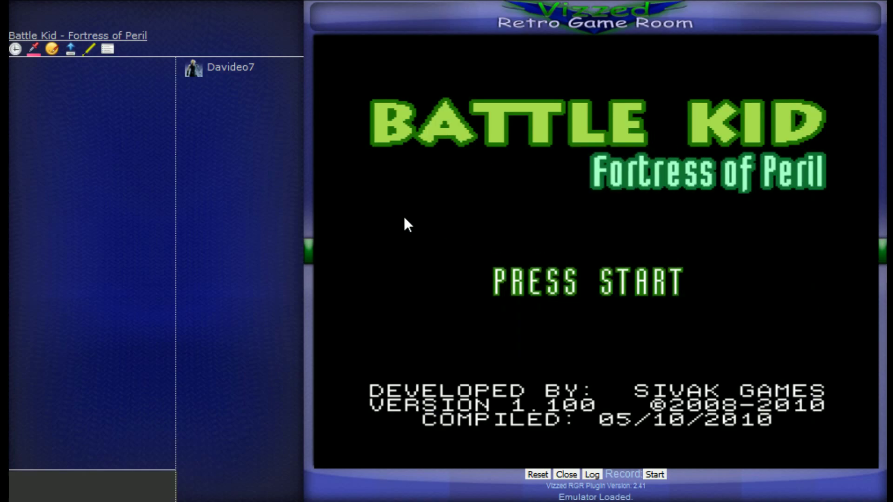
- Choose Back from the browser context menu to return from MESS to Load Your Own Games
{"action": "right_click", "coordinate": [288, 209]}
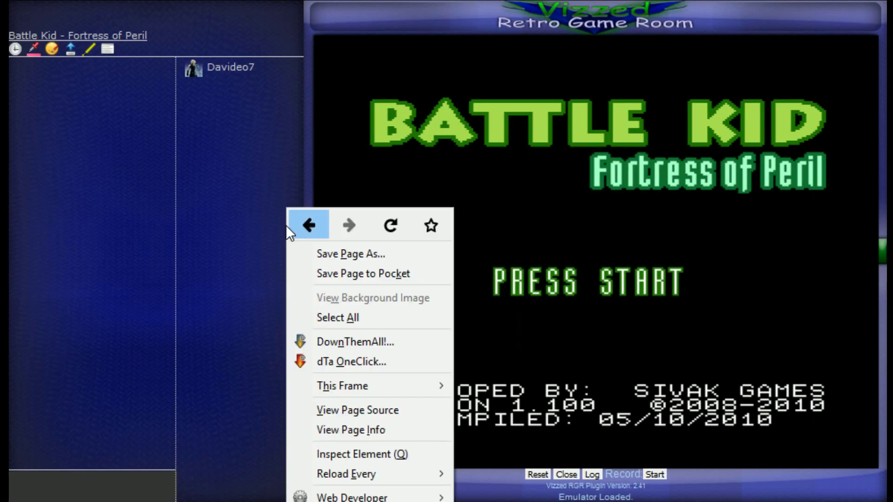
{"action": "left_click", "coordinate": [307, 229]}
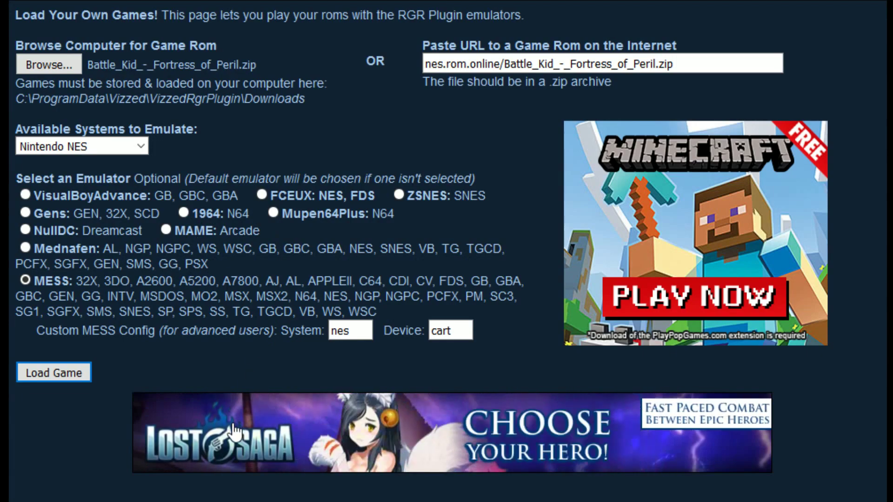